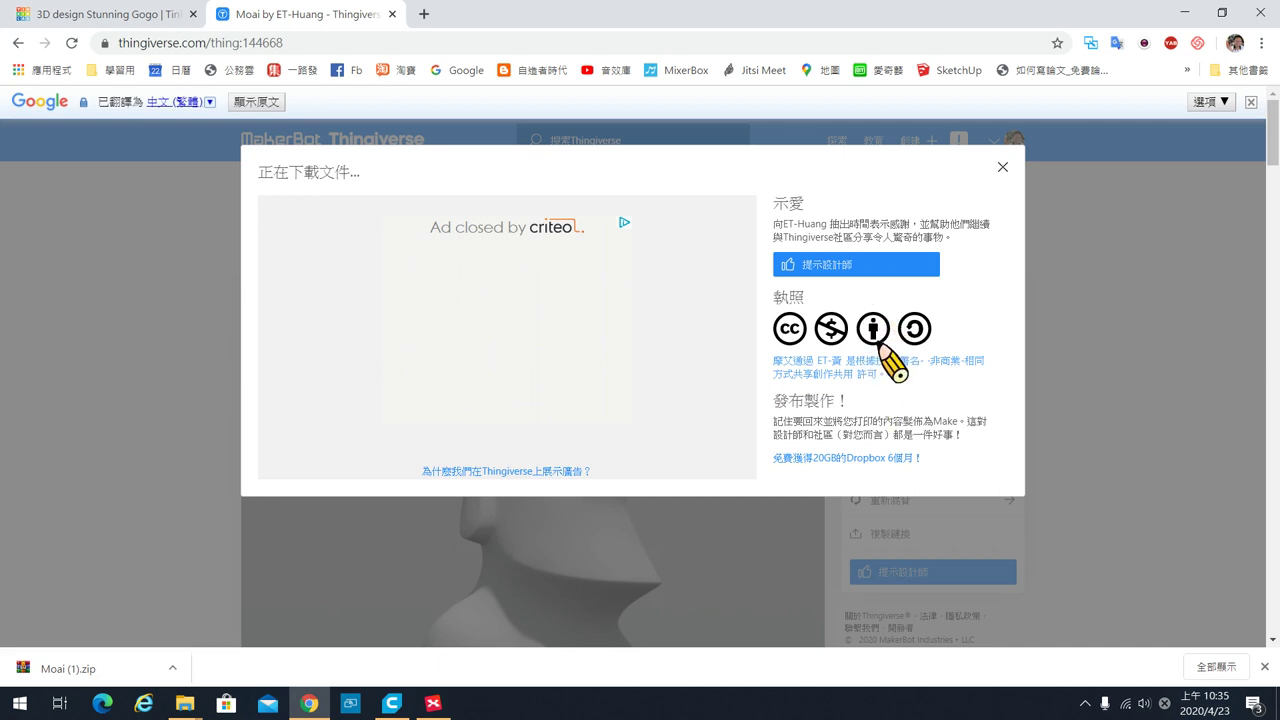
Step: Close the download pop-up so the Moai thing page shows again
click(1002, 166)
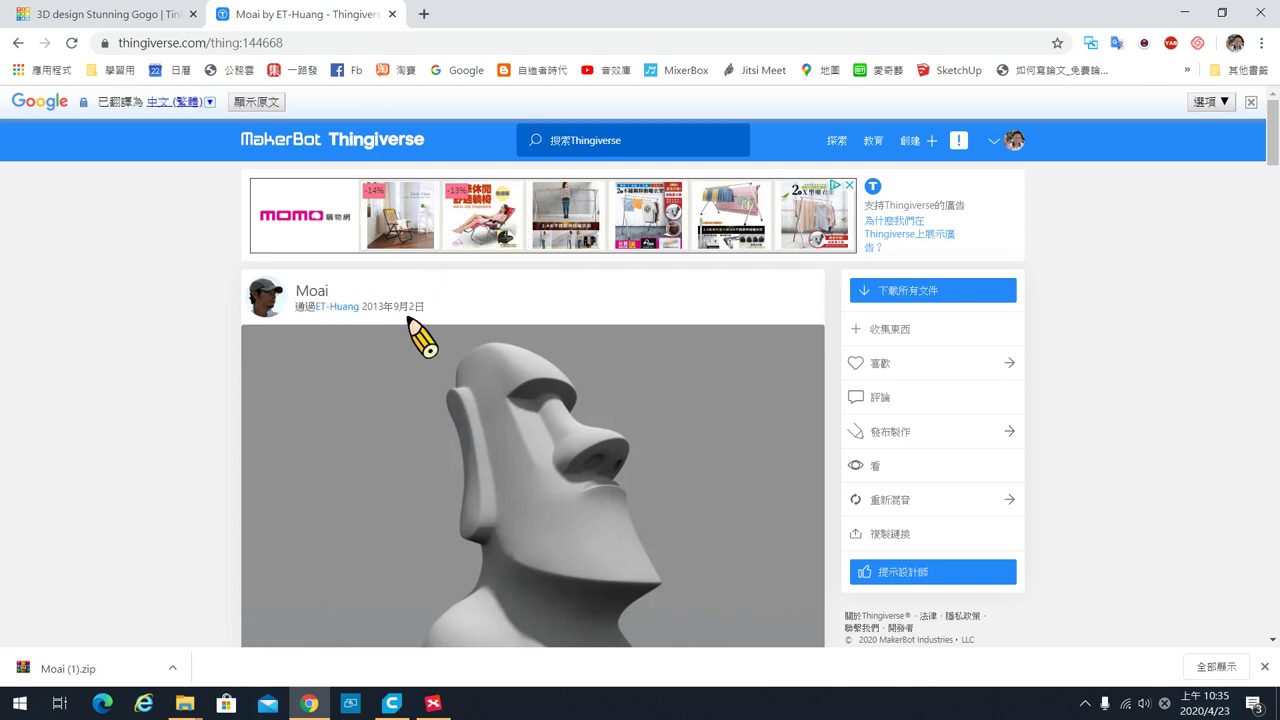
drag(294, 306, 360, 312)
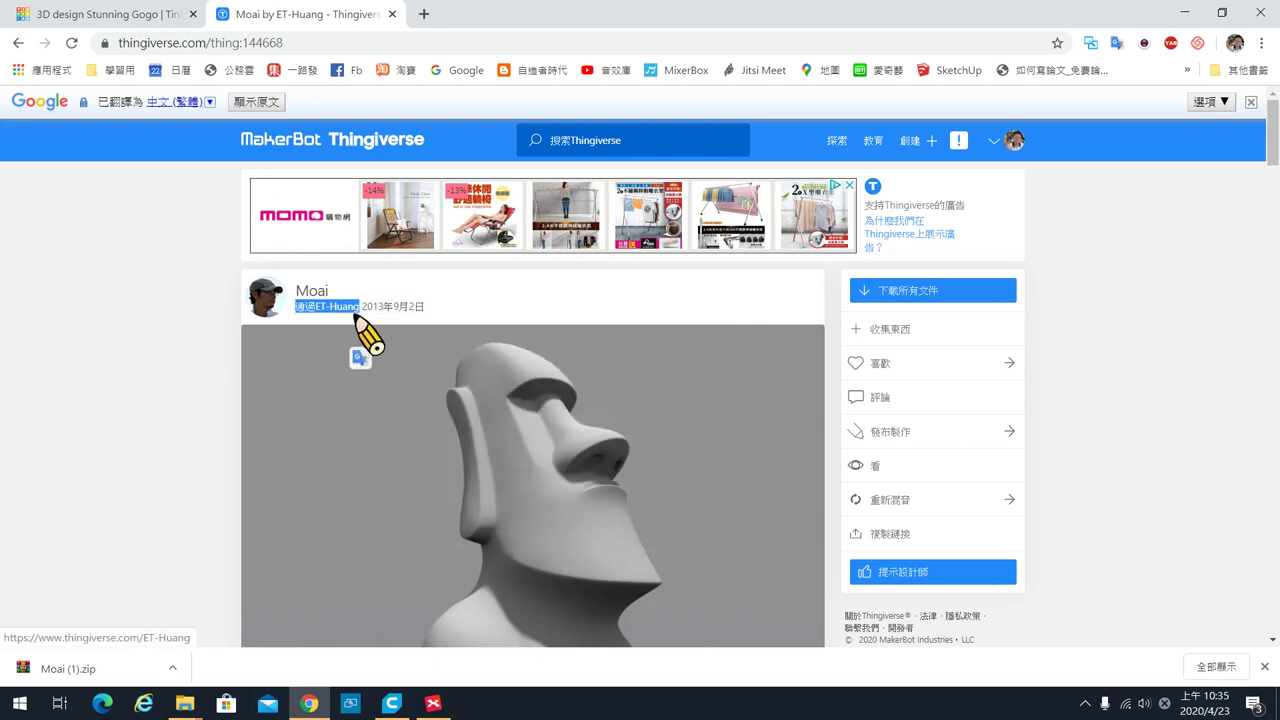
click(422, 307)
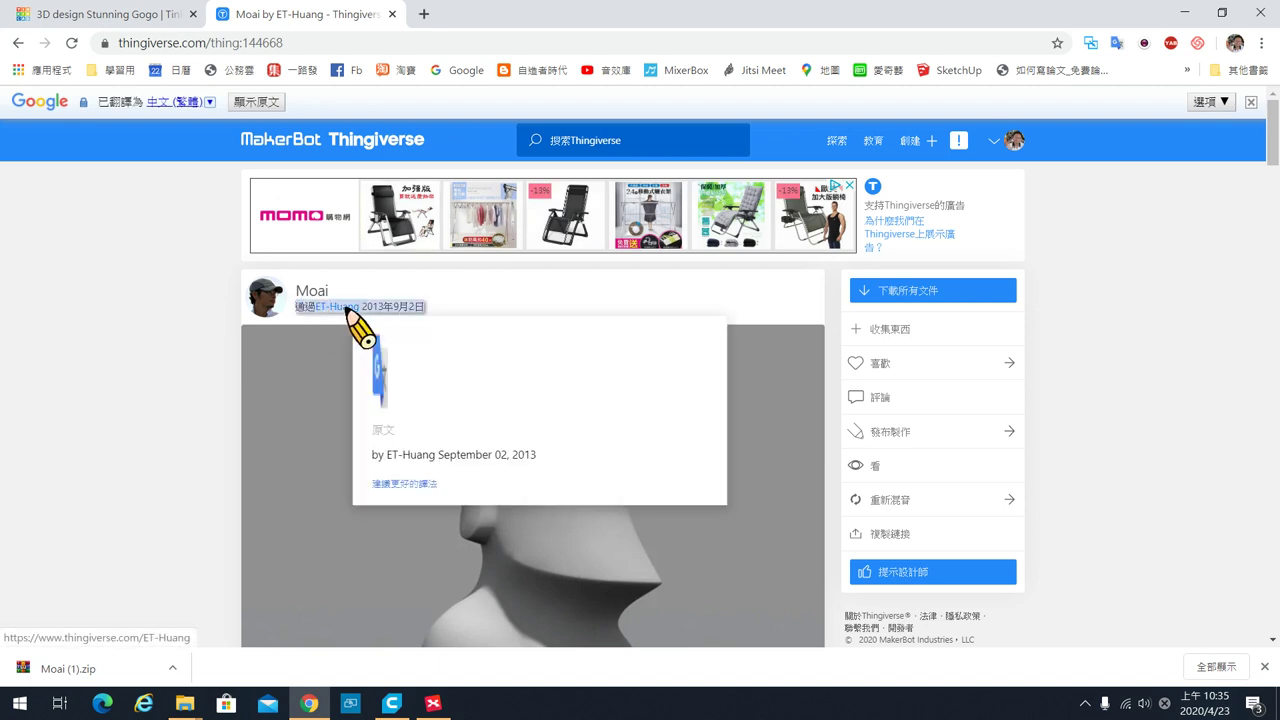
click(300, 43)
click(312, 45)
drag(355, 44, 314, 44)
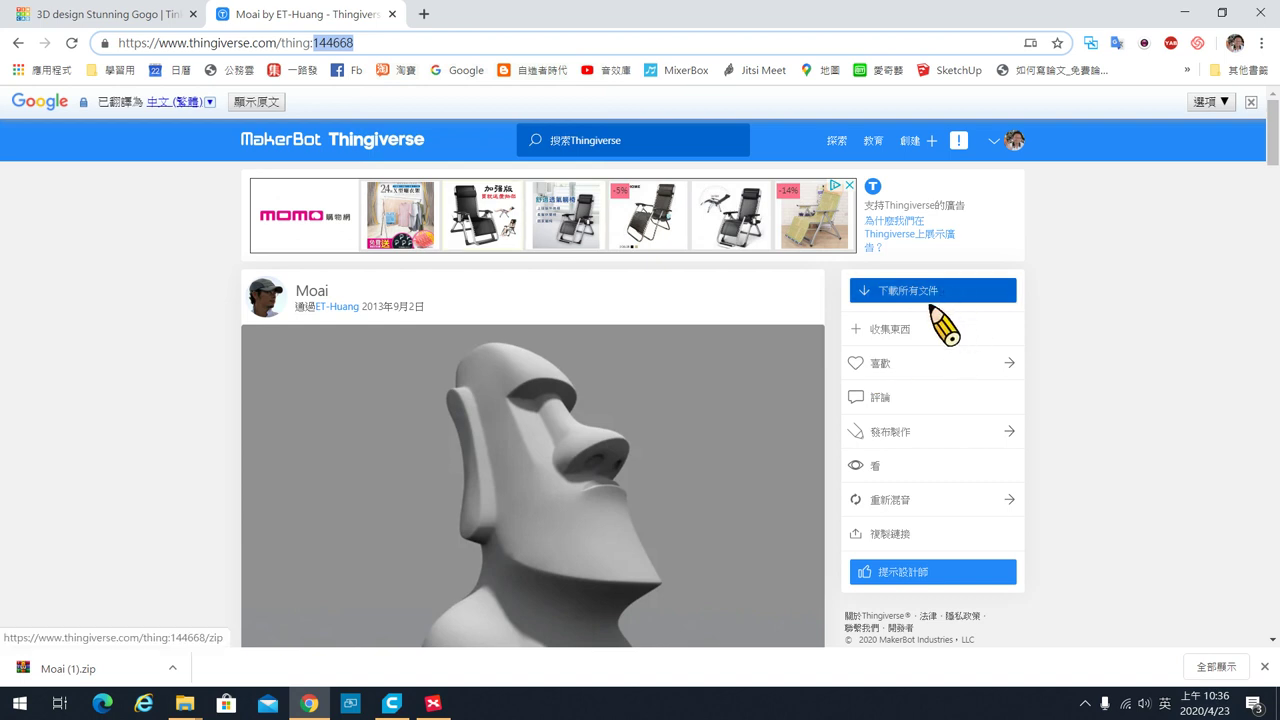
mouse_move(918, 298)
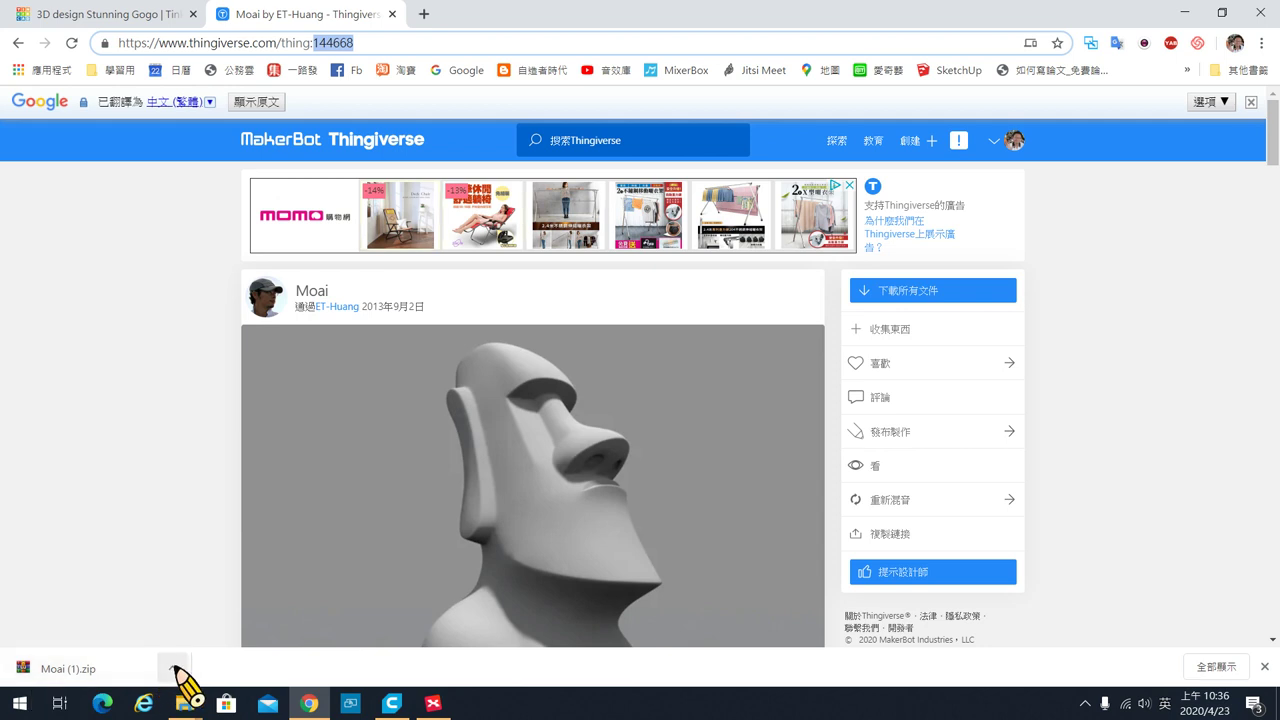
click(175, 668)
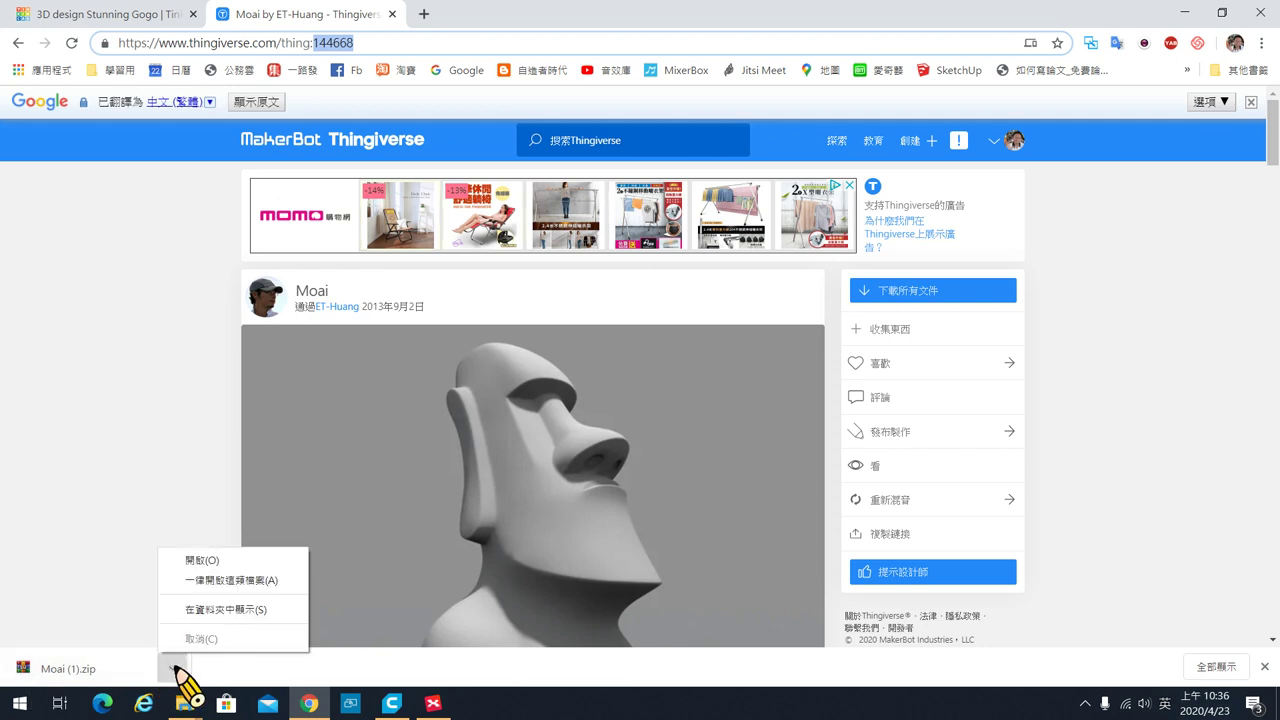
Step: Extract Moai (1).zip from the downloads folder into a Moai (1) folder with 7-Zip
click(206, 610)
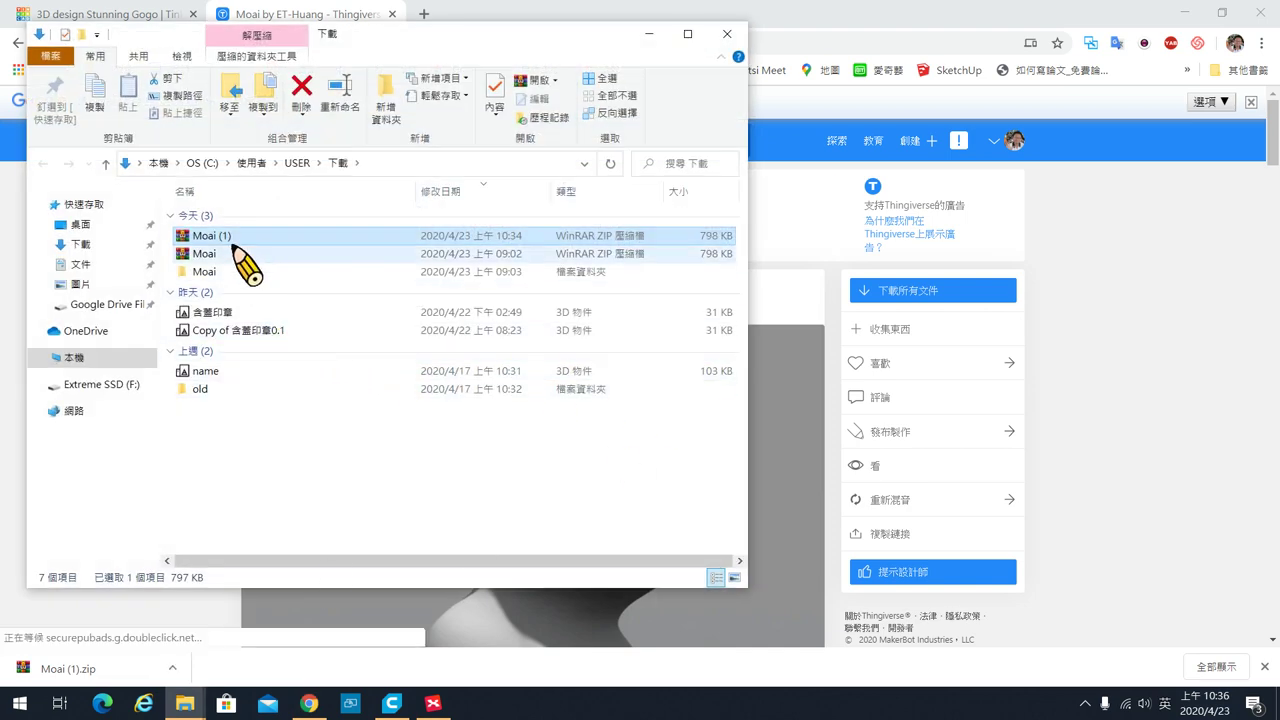
right_click(218, 239)
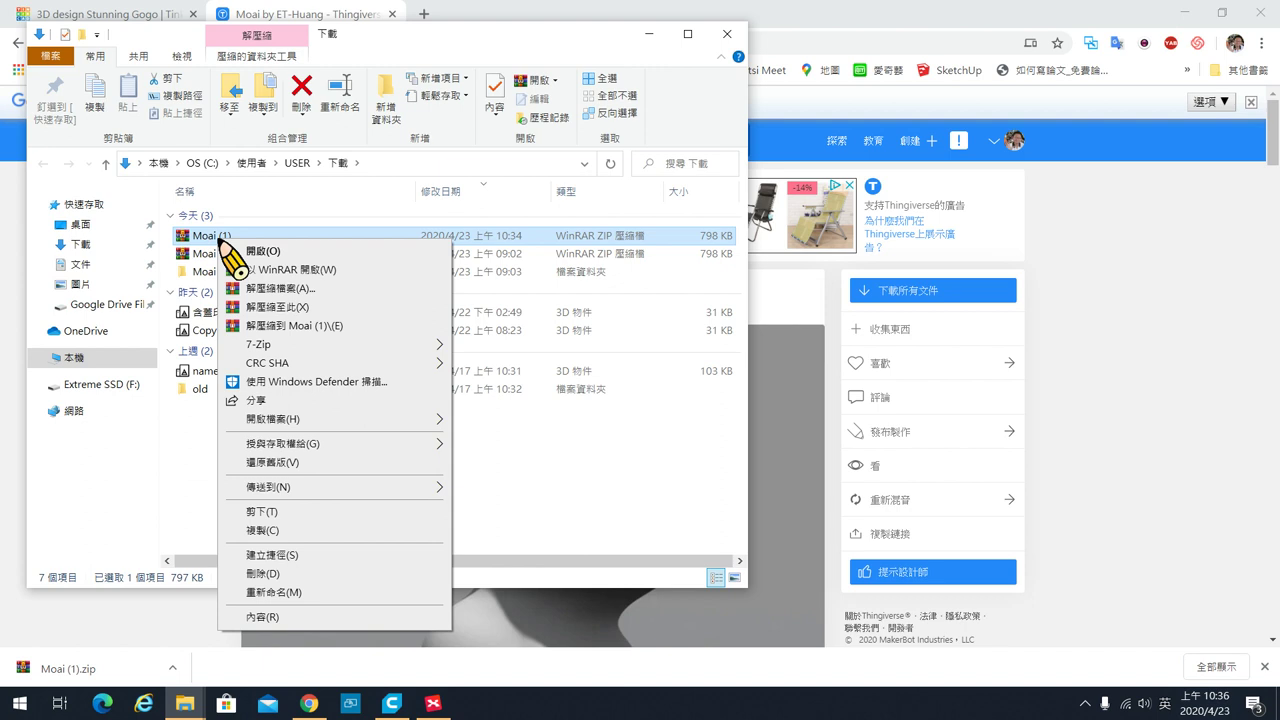
mouse_move(303, 347)
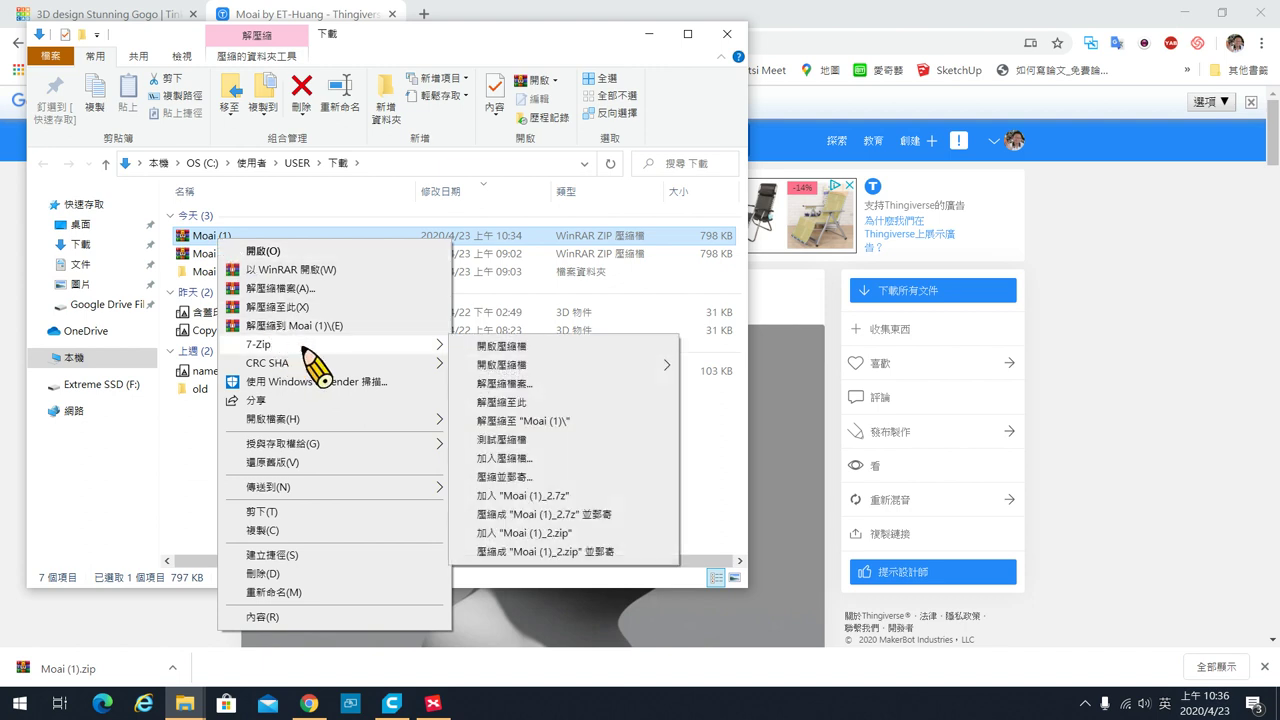
click(588, 425)
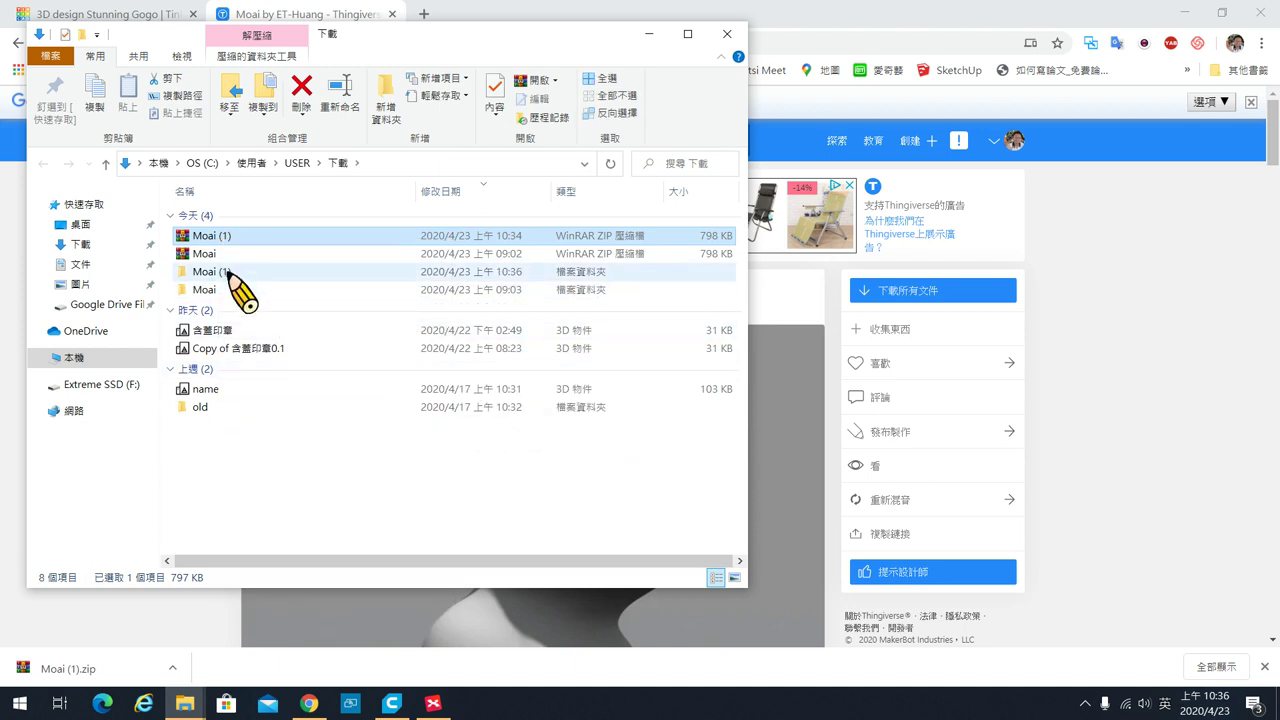
Step: Open the extracted Moai (1) folder and select the moai-new 3D file
click(245, 274)
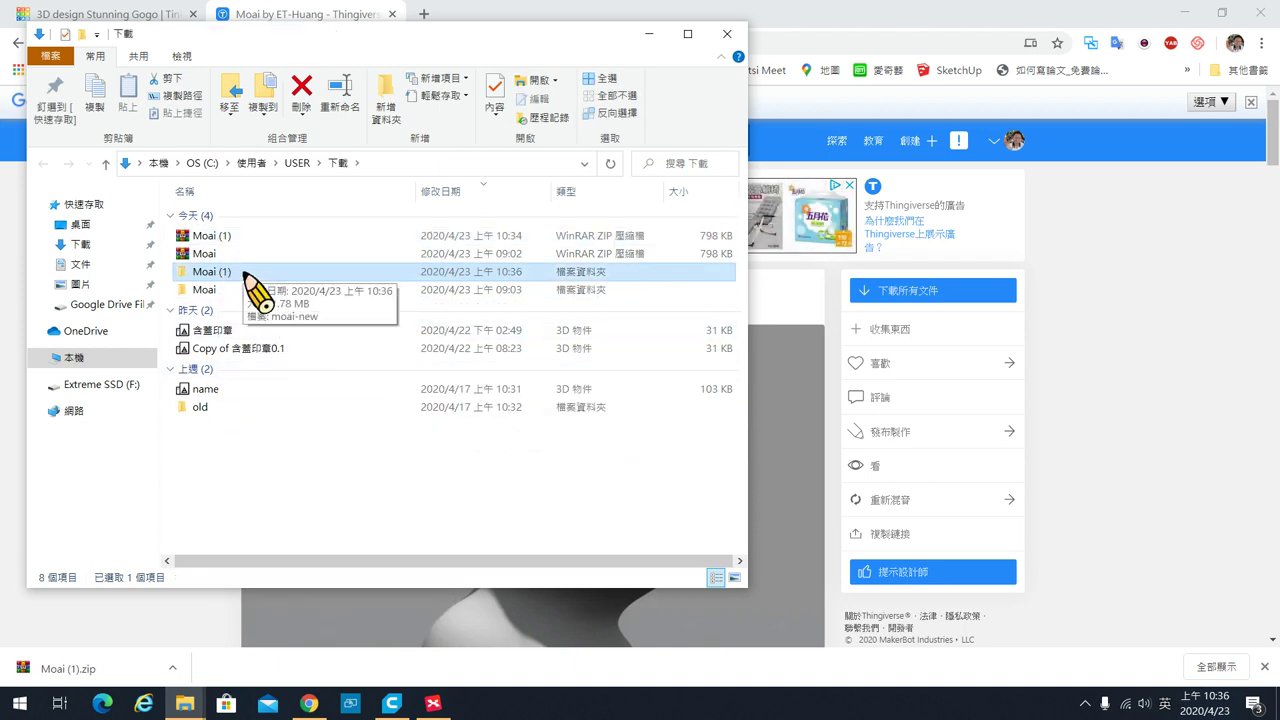
double_click(246, 273)
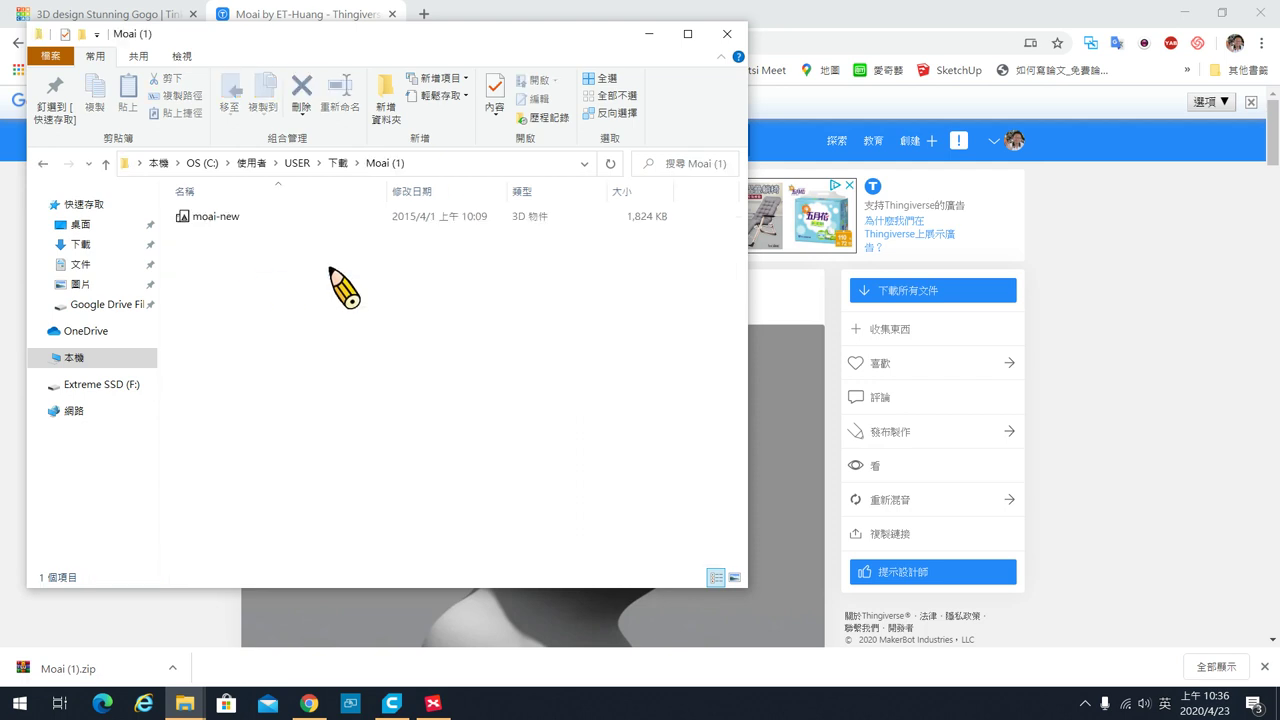
click(224, 216)
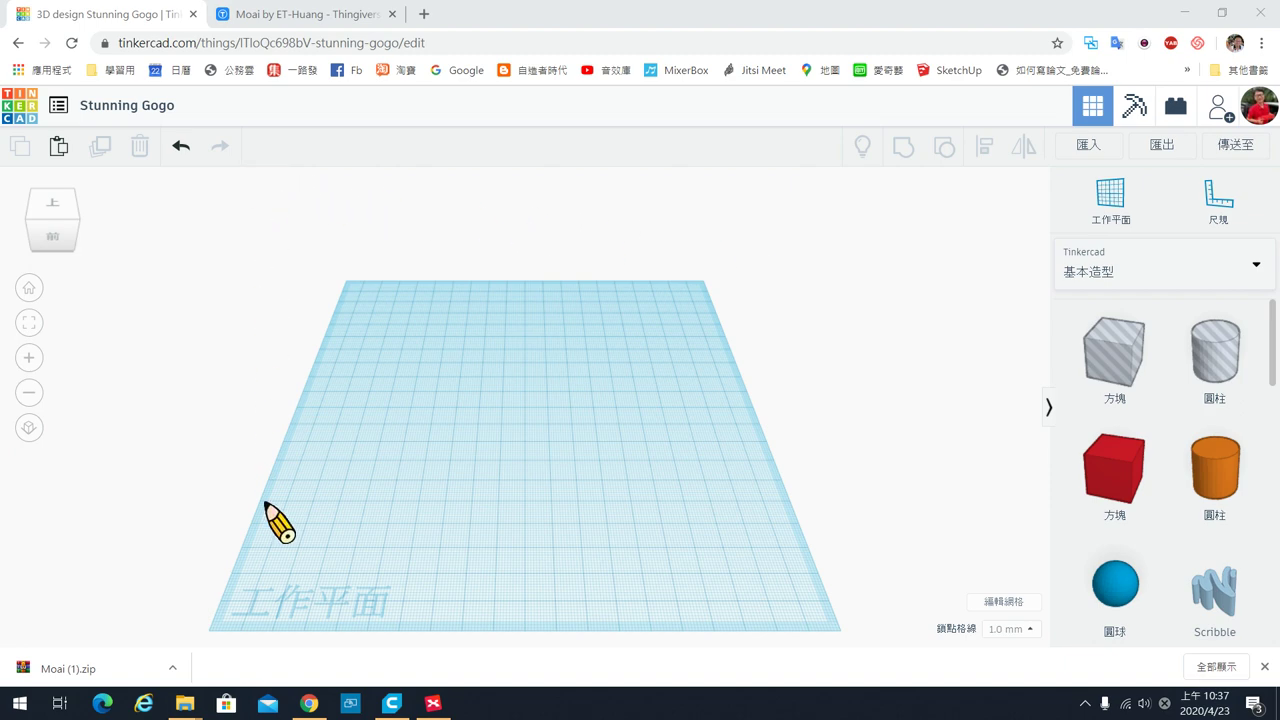
mouse_move(315, 710)
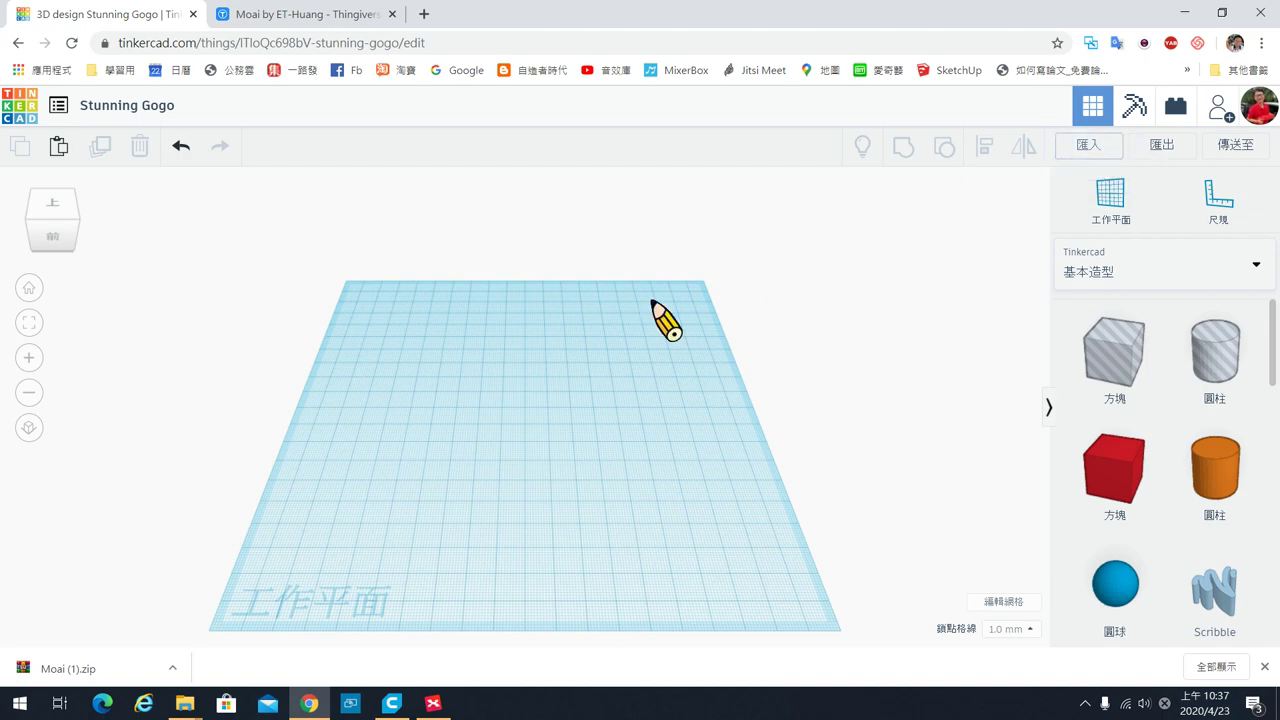
mouse_move(200, 690)
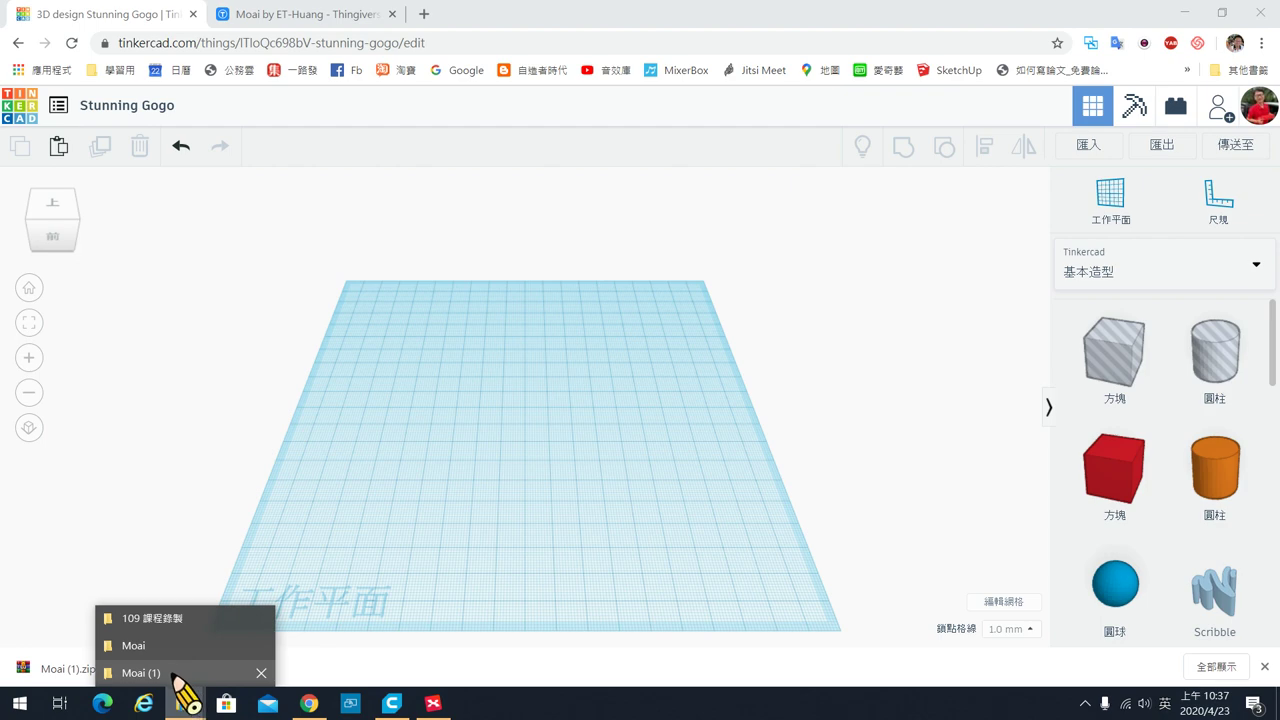
click(173, 678)
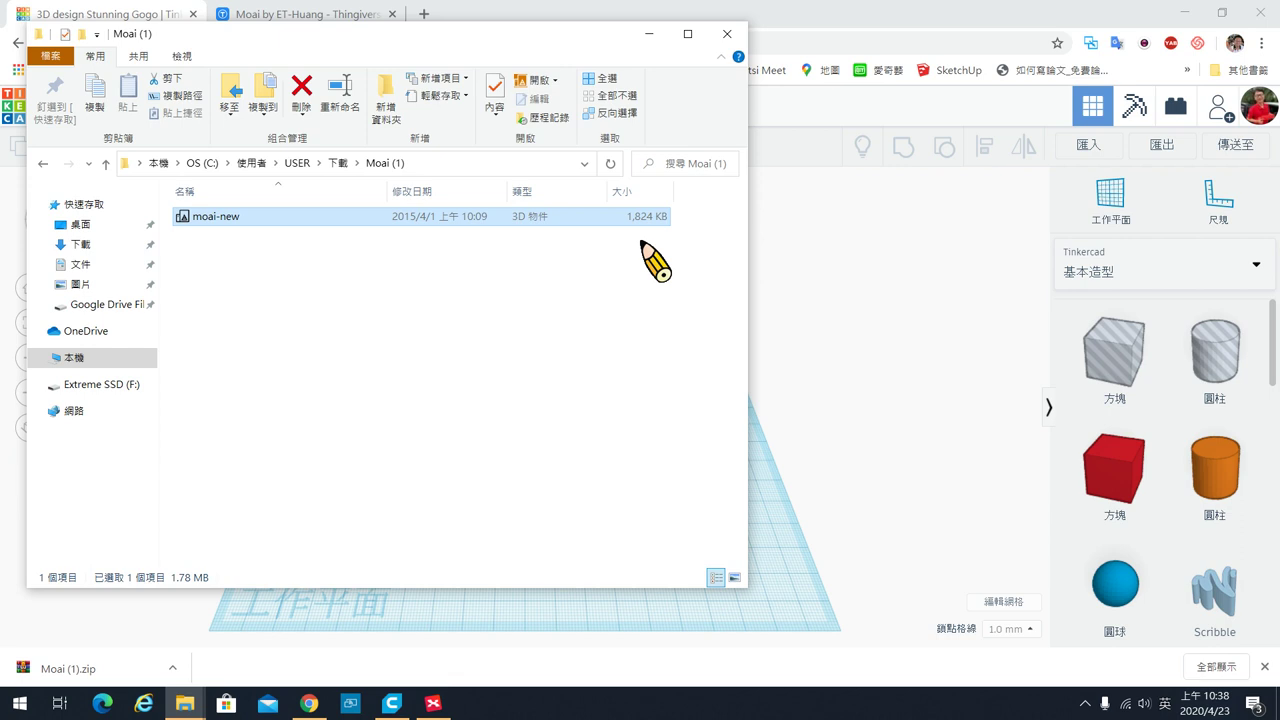
click(648, 34)
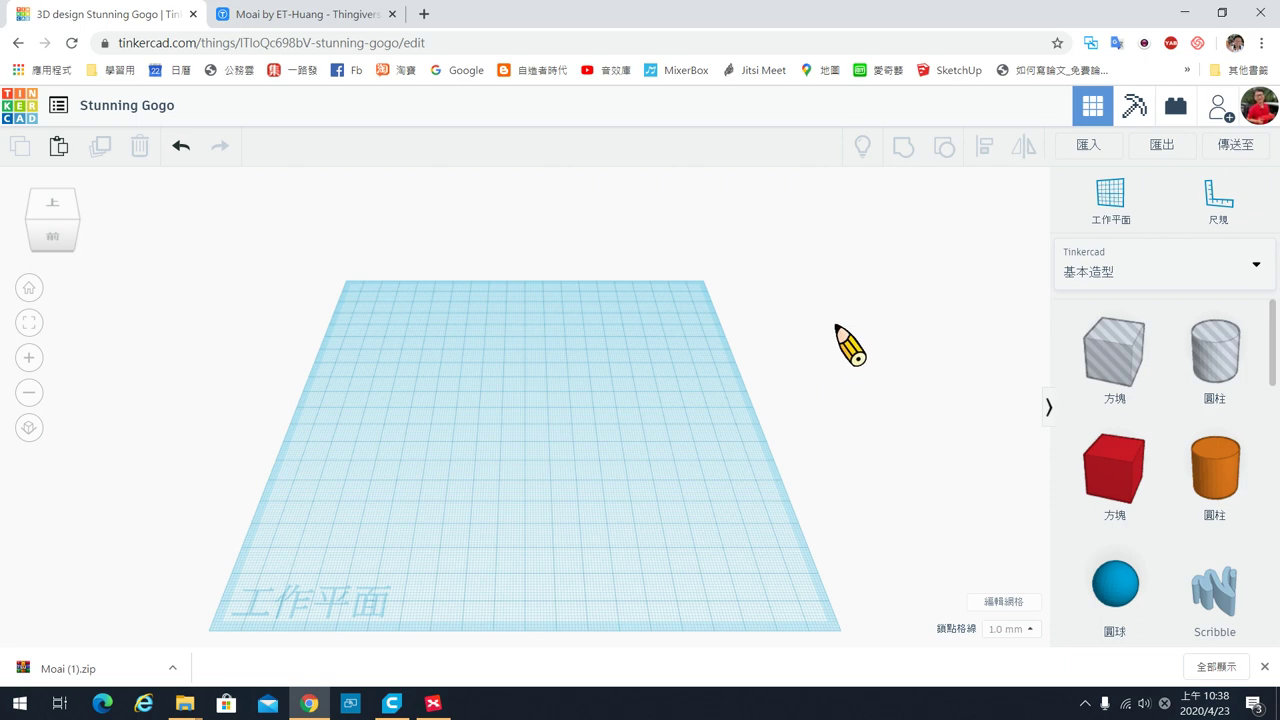
click(1089, 146)
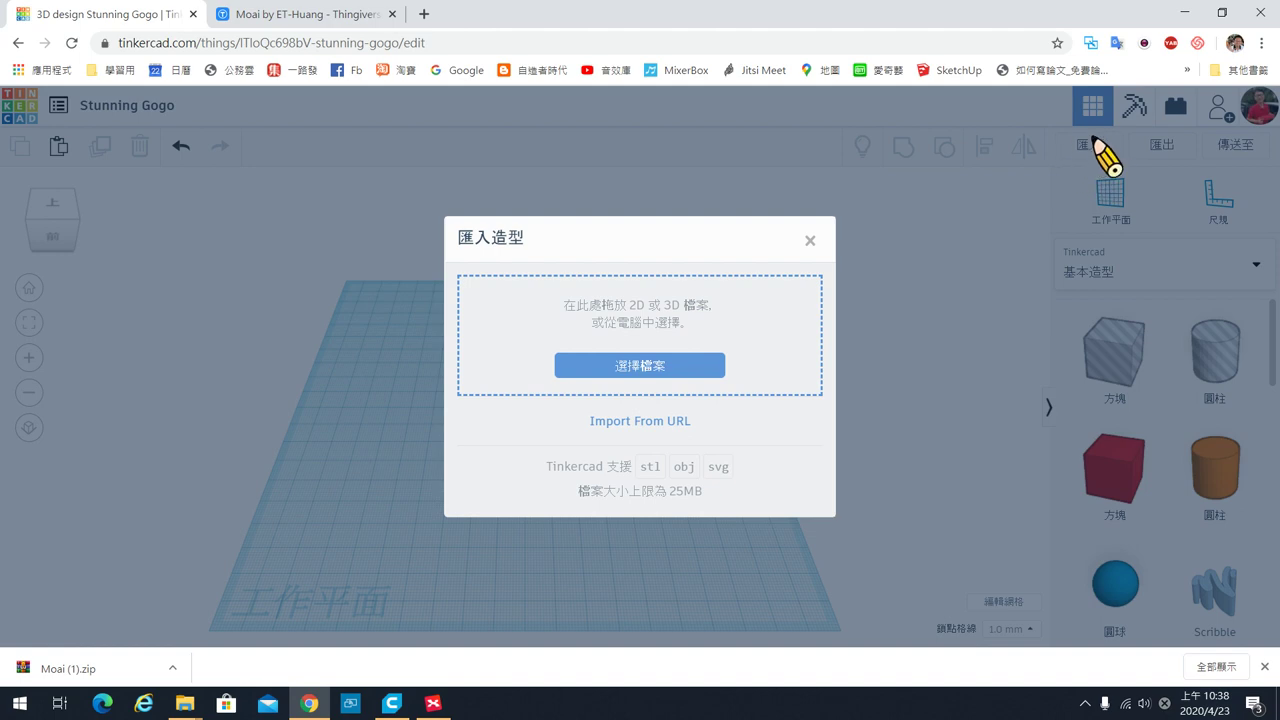
Step: Import moai-new from the Downloads Moai (1) folder into the Stunning Gogo design
click(663, 368)
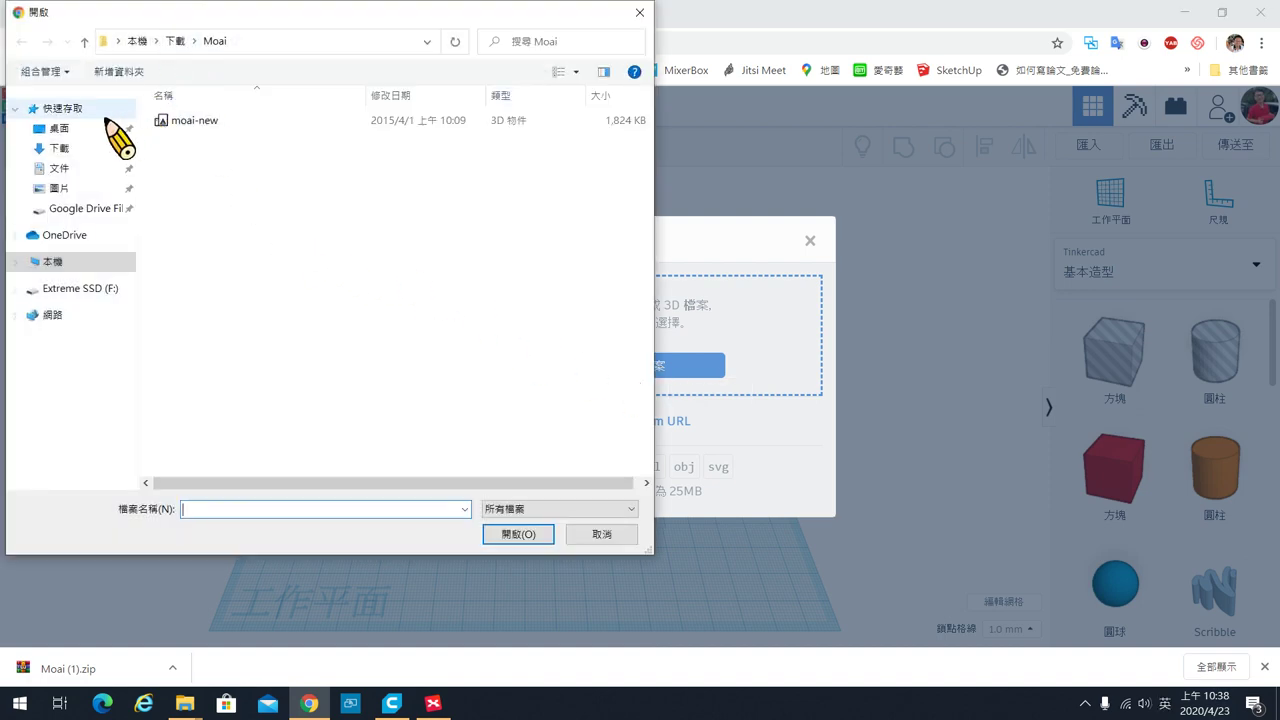
click(180, 41)
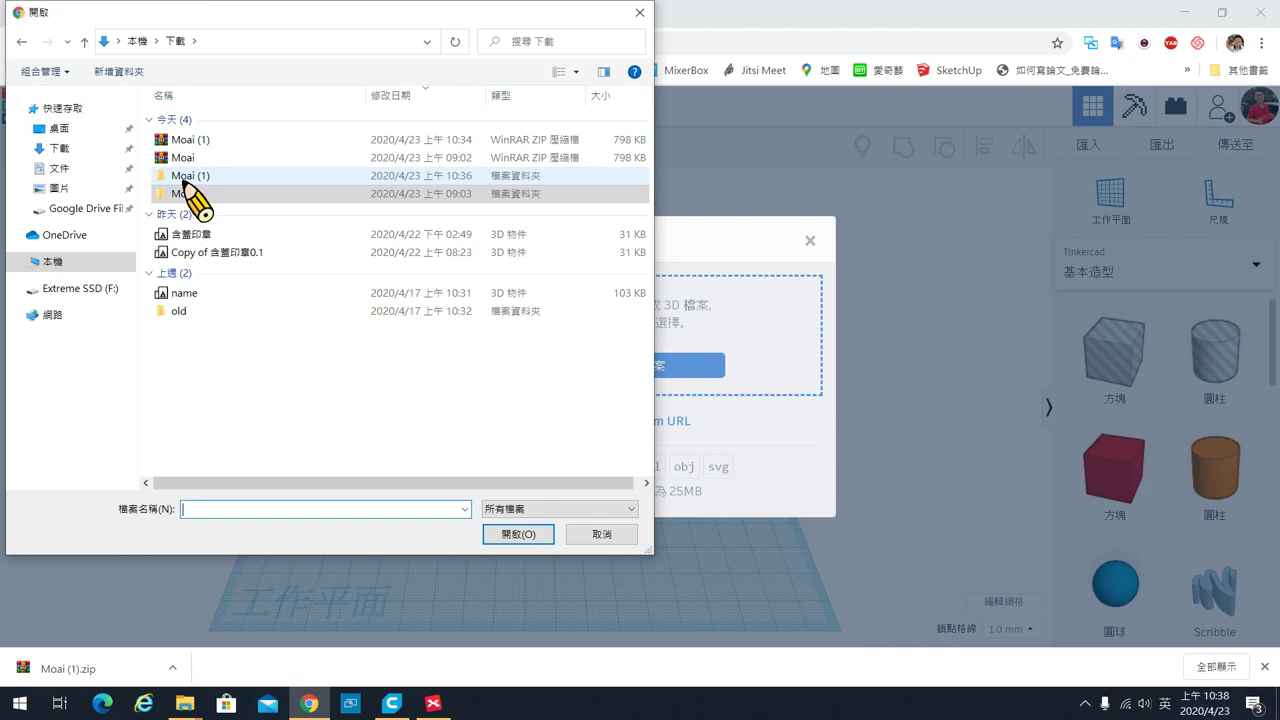
double_click(184, 178)
click(196, 124)
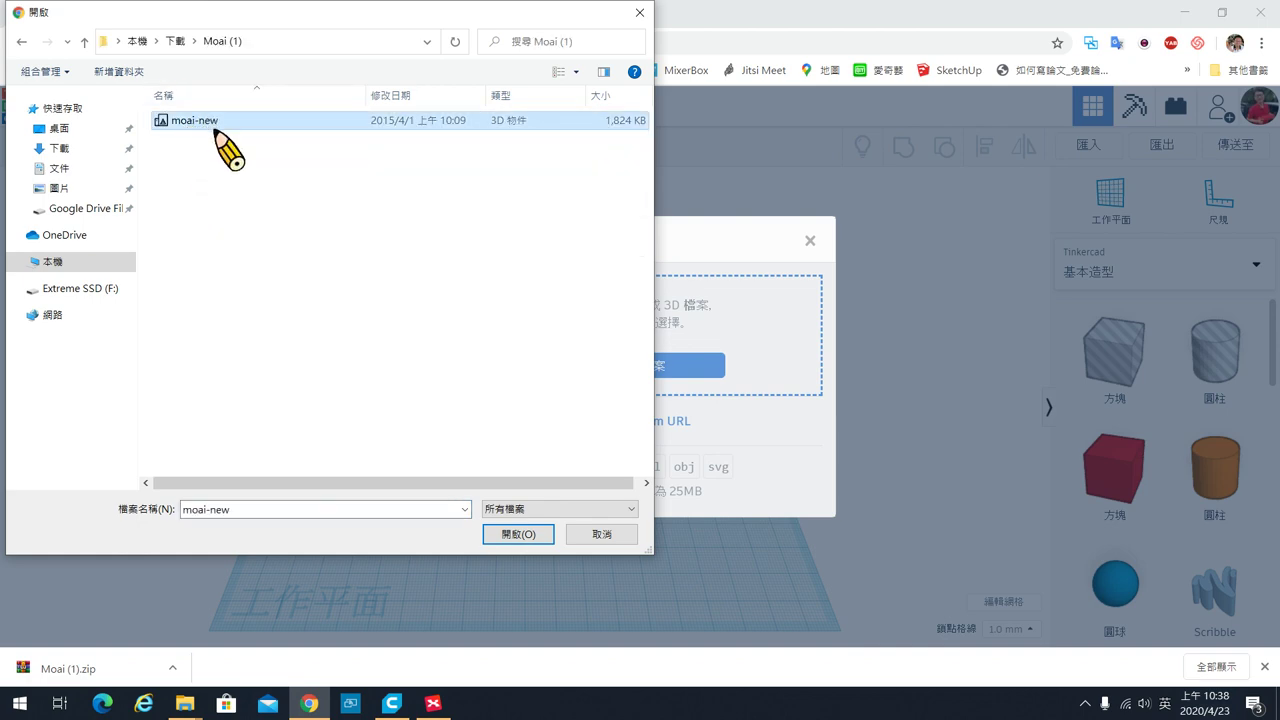
click(518, 535)
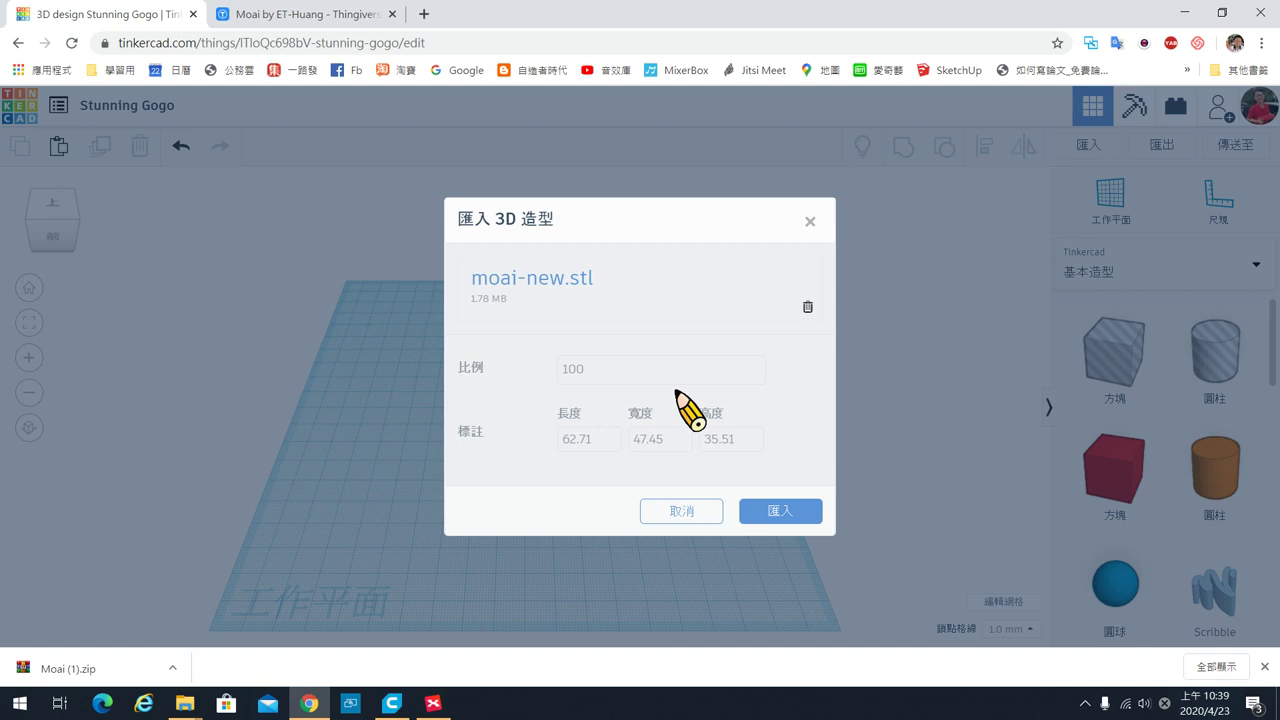
click(781, 511)
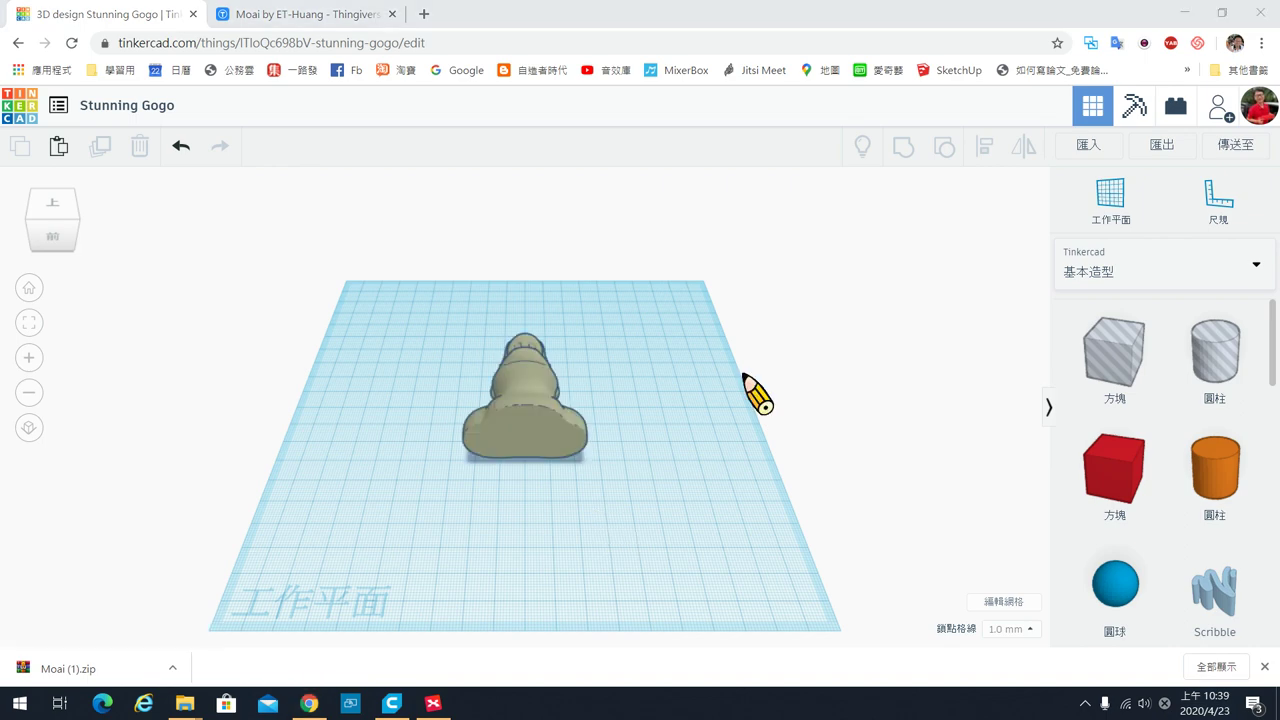
Step: Orbit the view around the imported Moai lying on its back
mouse_move(731, 429)
right_down()
mouse_move(580, 486)
mouse_move(440, 398)
mouse_move(669, 389)
mouse_move(440, 340)
mouse_move(742, 427)
right_up()
right_drag(700, 437, 630, 458)
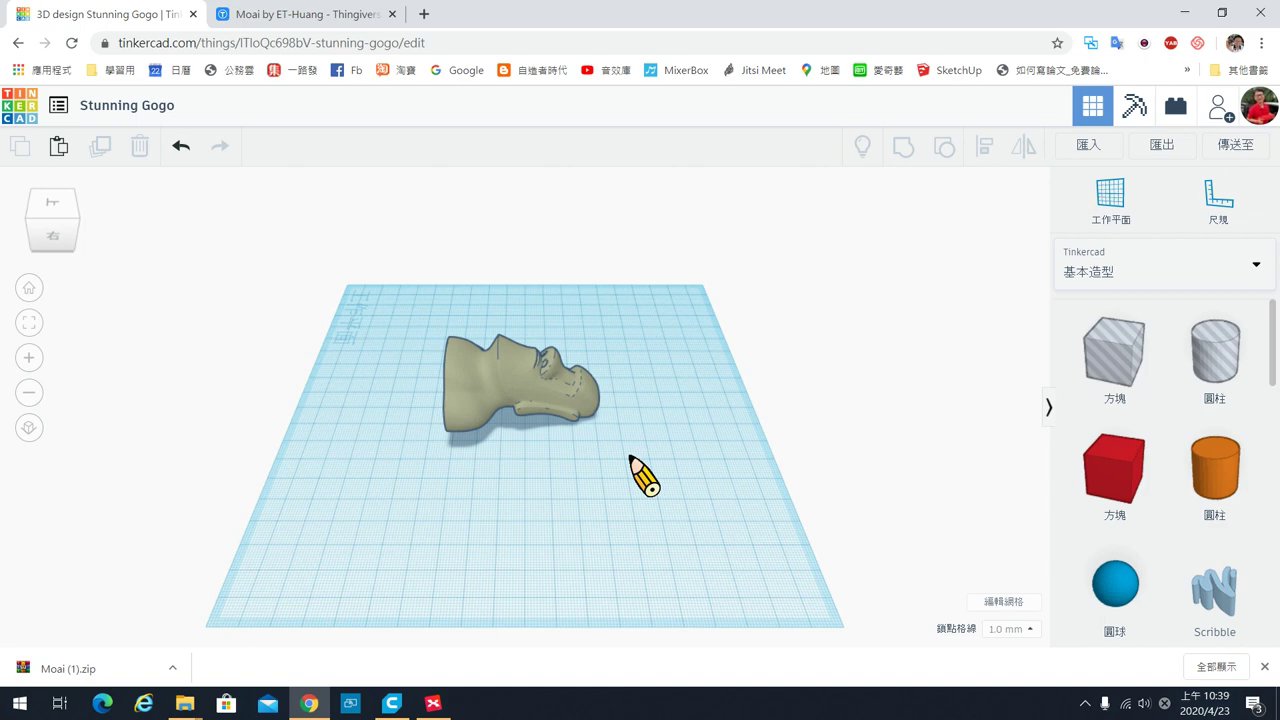
right_drag(597, 466, 534, 366)
Step: Rotate the Moai 90° upright and drop it onto the workplane with D
click(535, 368)
right_drag(550, 528, 586, 527)
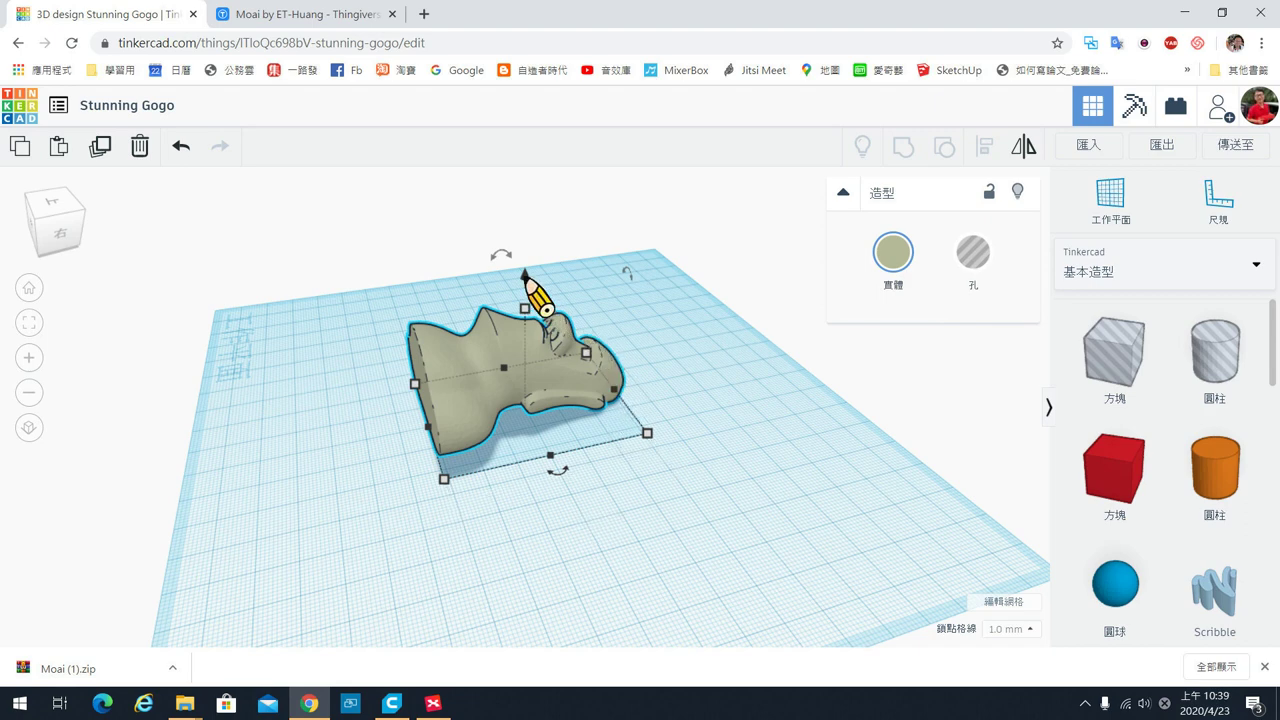
mouse_move(498, 262)
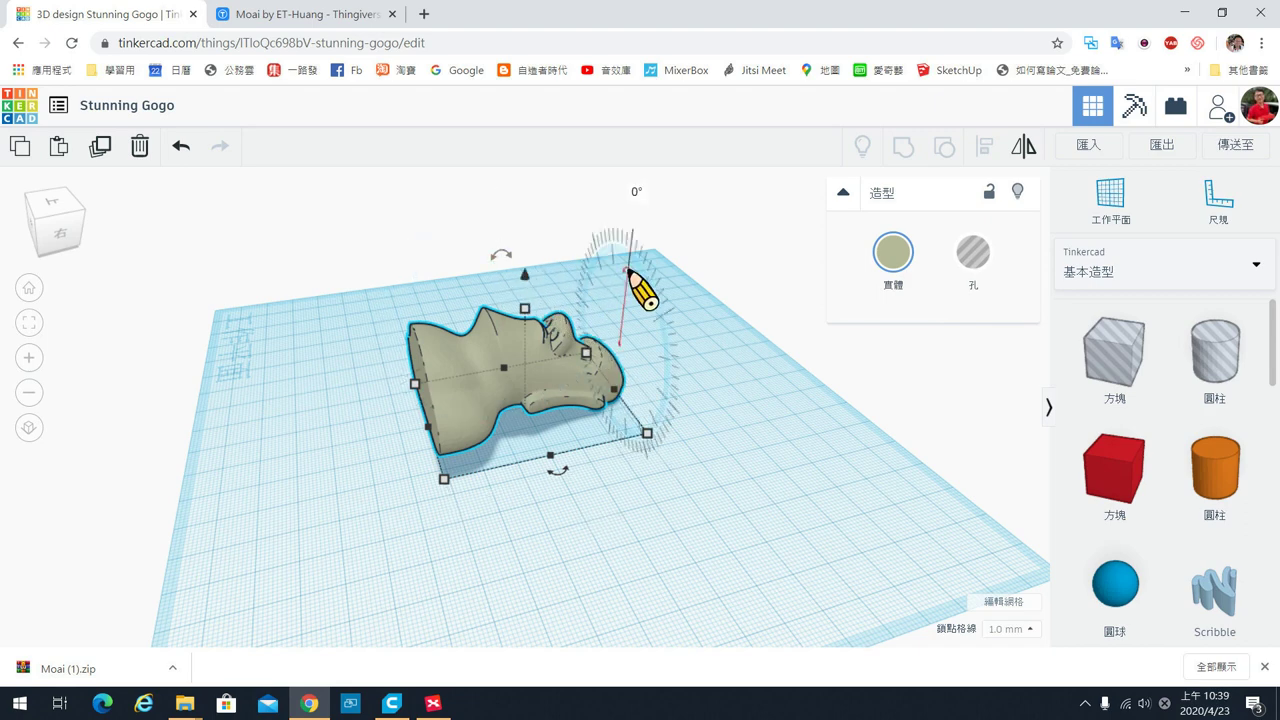
mouse_move(561, 479)
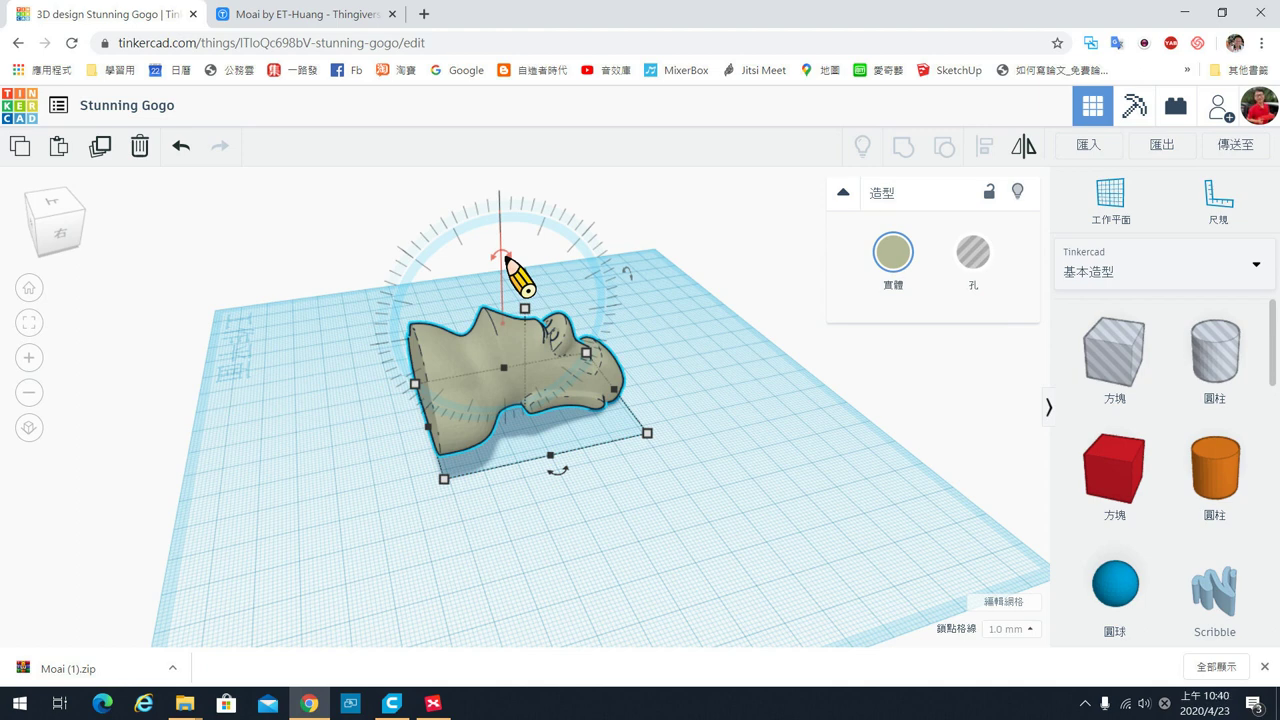
mouse_move(507, 262)
mouse_down()
mouse_move(490, 258)
mouse_move(430, 336)
mouse_up()
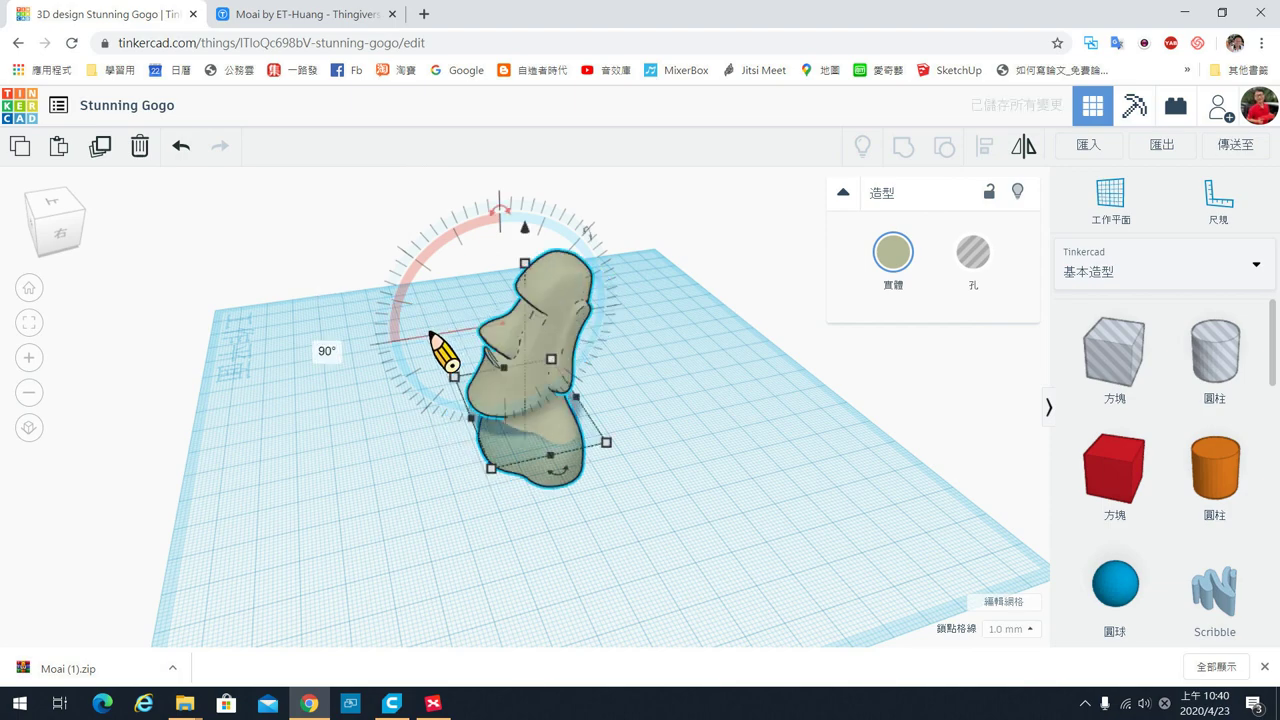
right_drag(723, 420, 704, 362)
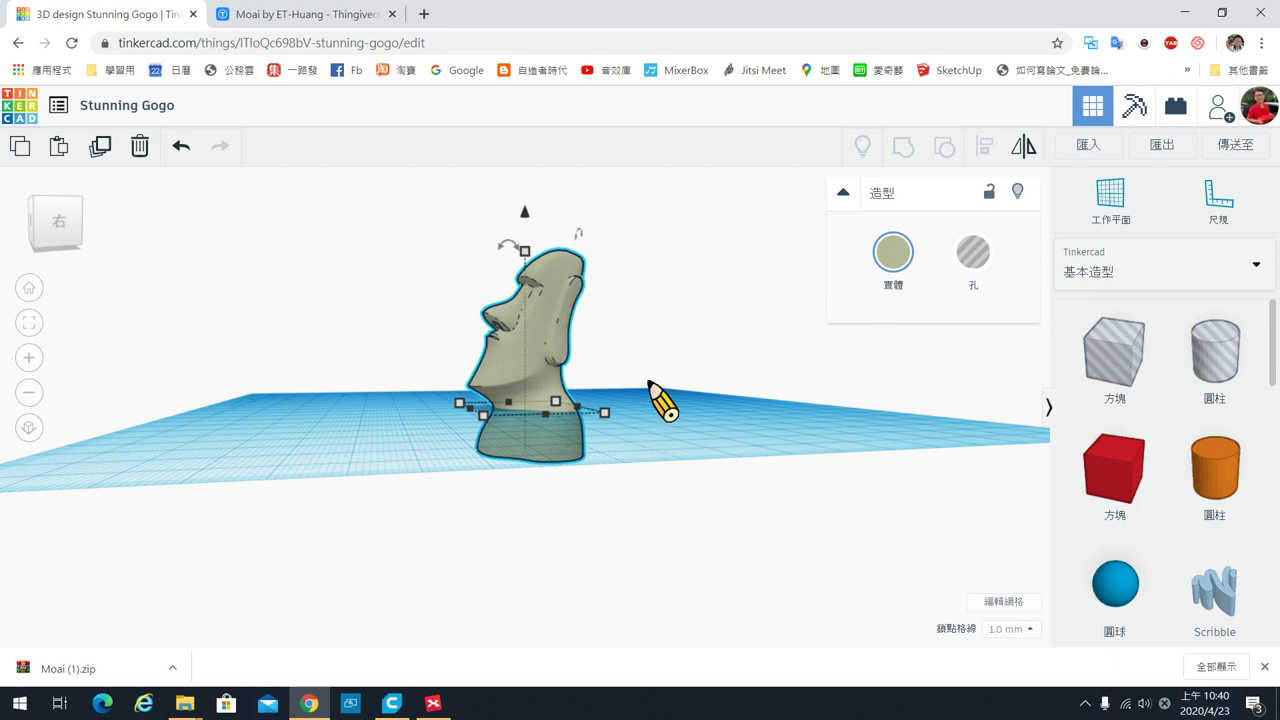
key(d)
right_drag(500, 480, 443, 523)
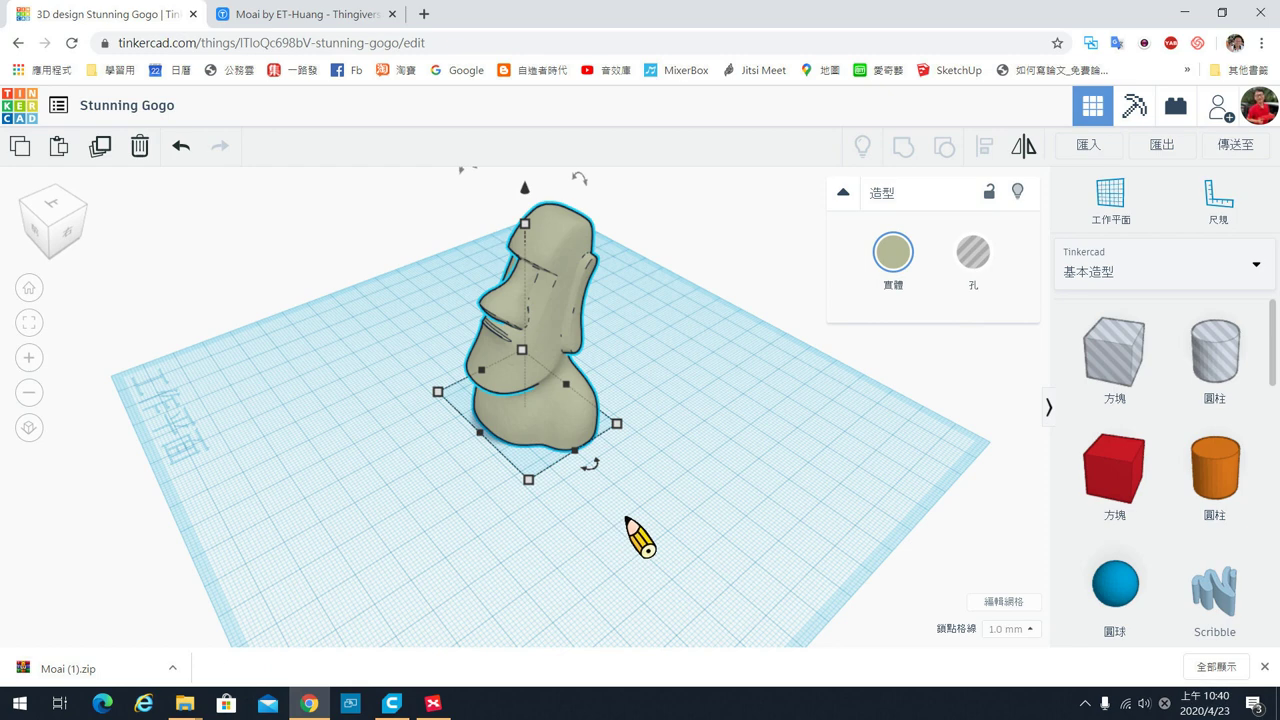
Step: Orbit to a face-on front view of the upright Moai, zooming in and back out
right_drag(626, 518, 642, 534)
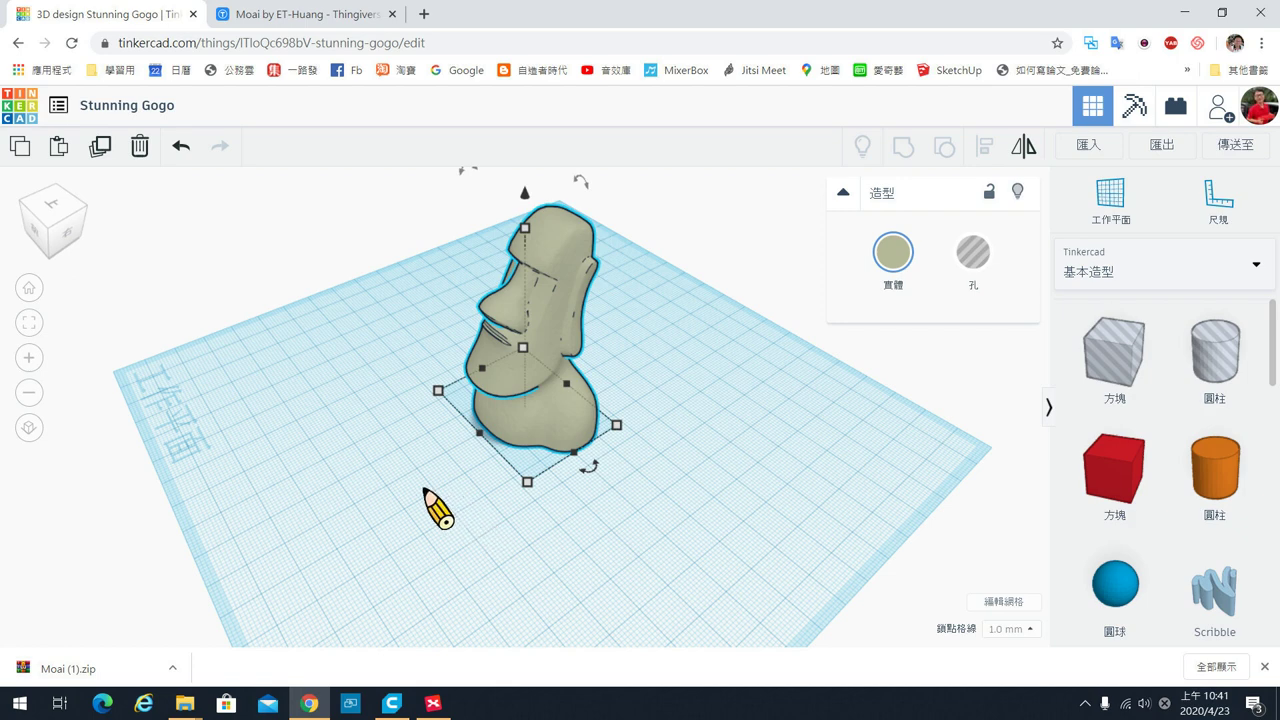
right_drag(514, 423, 577, 490)
scroll(580, 498, up, 3)
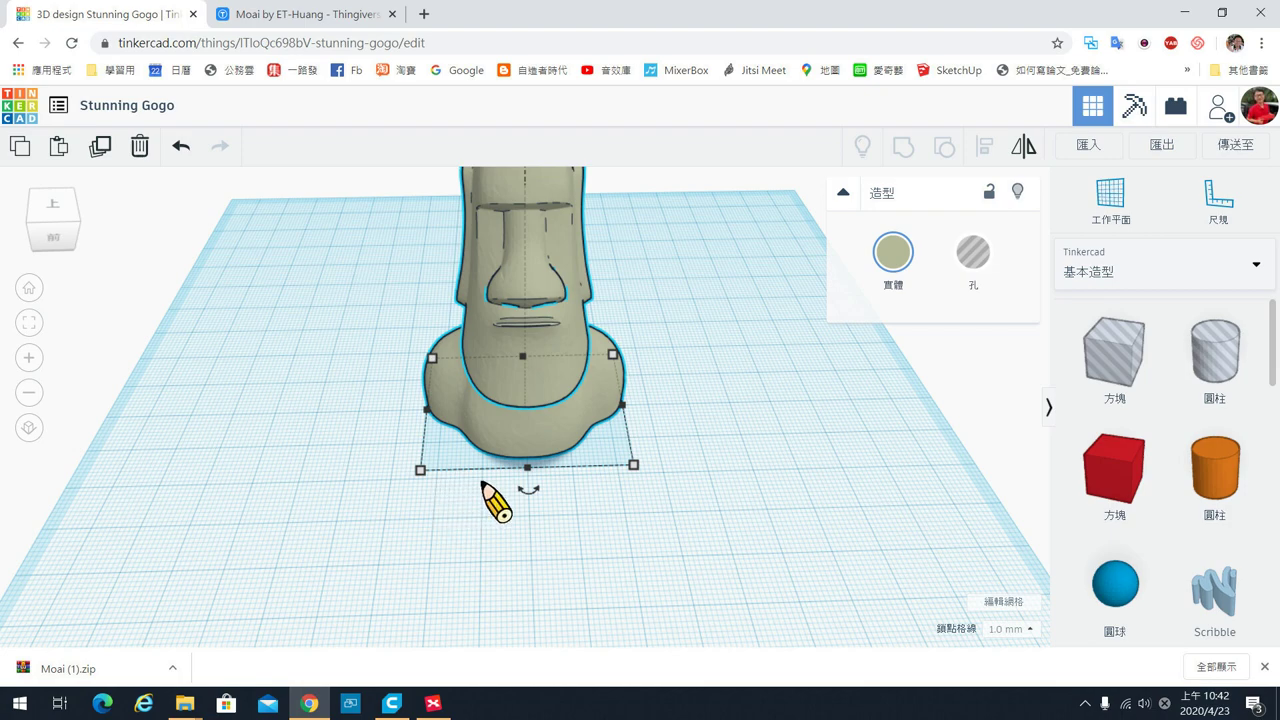
scroll(557, 449, down, 3)
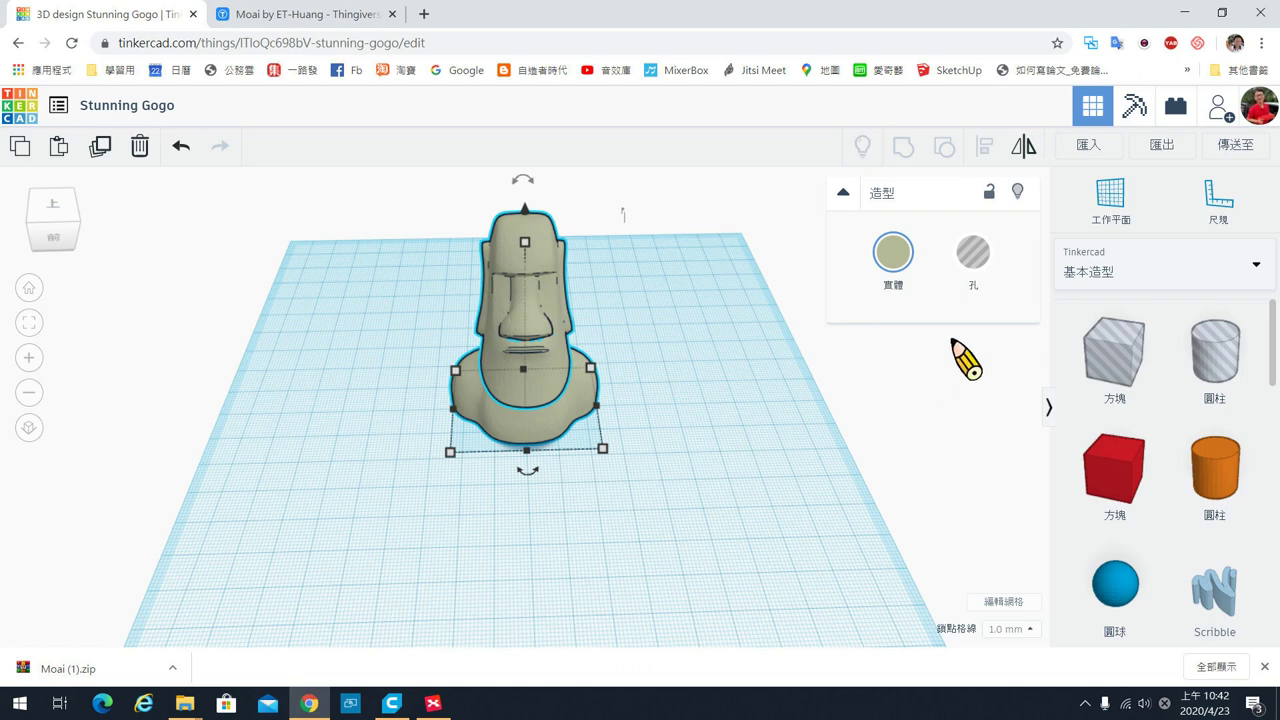
click(1220, 208)
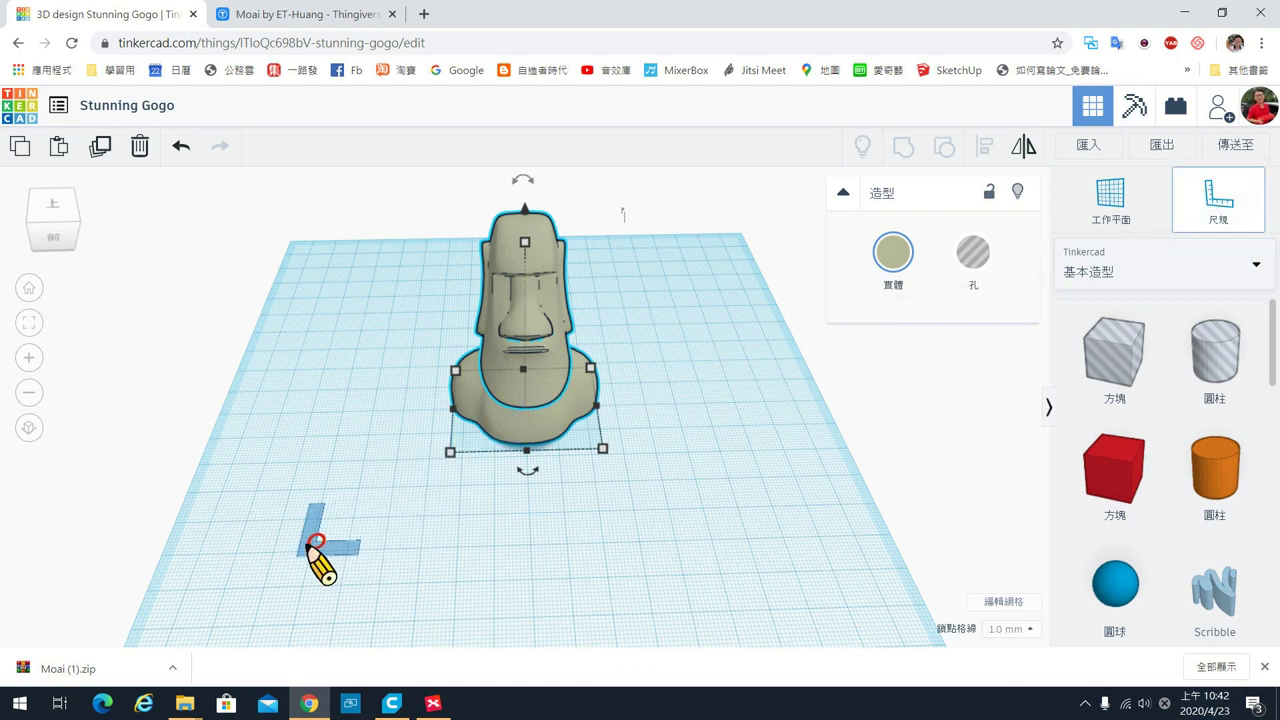
Step: Place the ruler beside the Moai, showing 47.45 × 35.51 mm base and 62.71 mm height
click(305, 545)
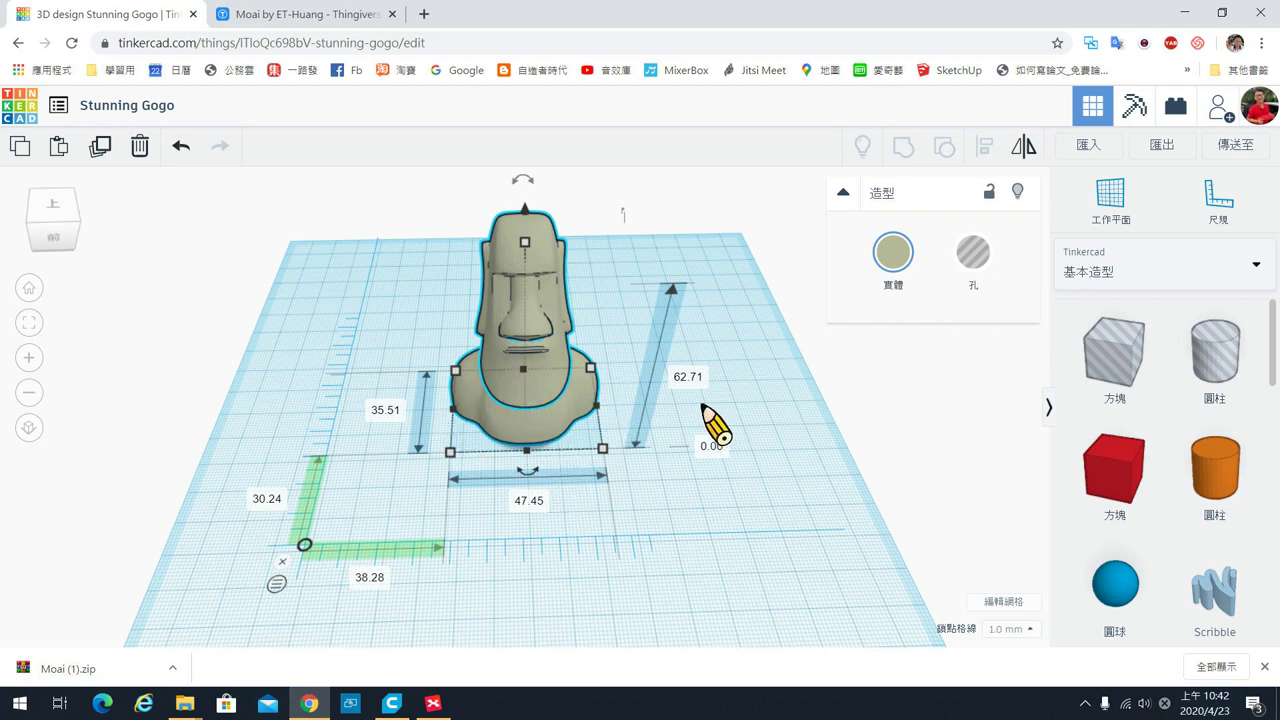
mouse_move(657, 509)
right_down()
mouse_move(571, 509)
mouse_move(443, 466)
mouse_move(527, 500)
mouse_move(689, 500)
mouse_move(657, 507)
right_up()
mouse_move(580, 560)
right_down()
mouse_move(609, 563)
mouse_move(578, 548)
right_up()
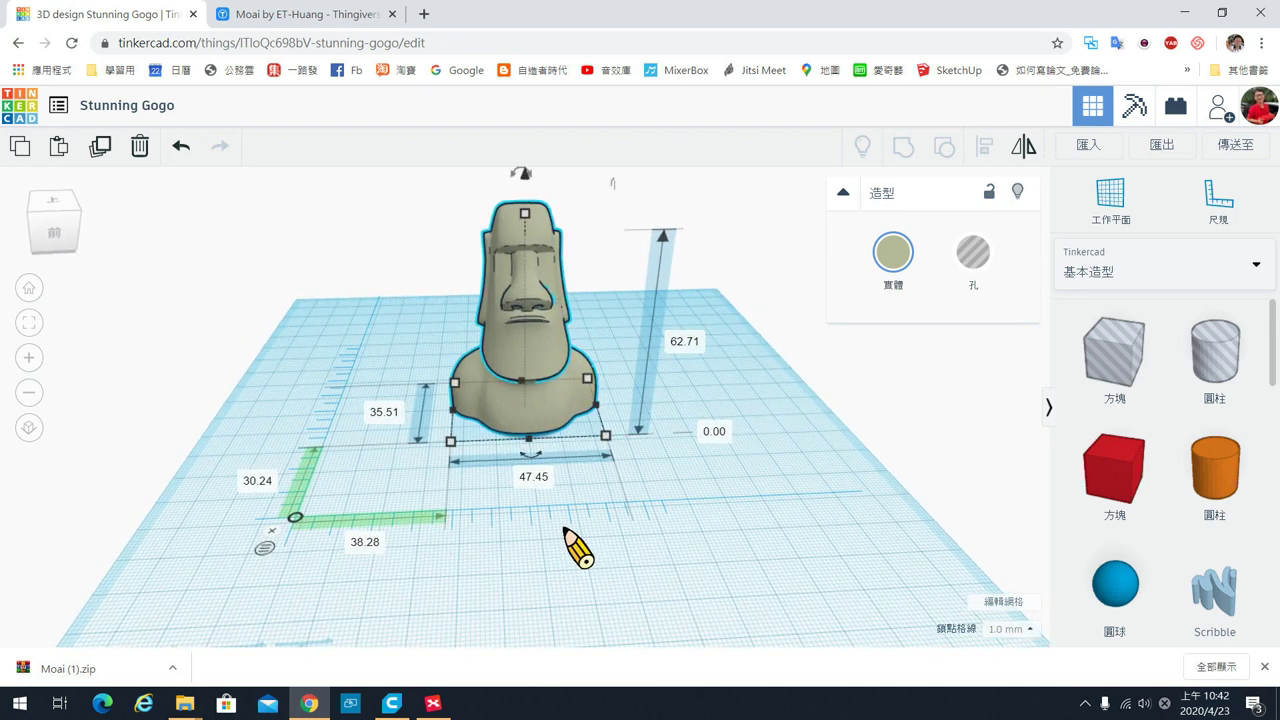